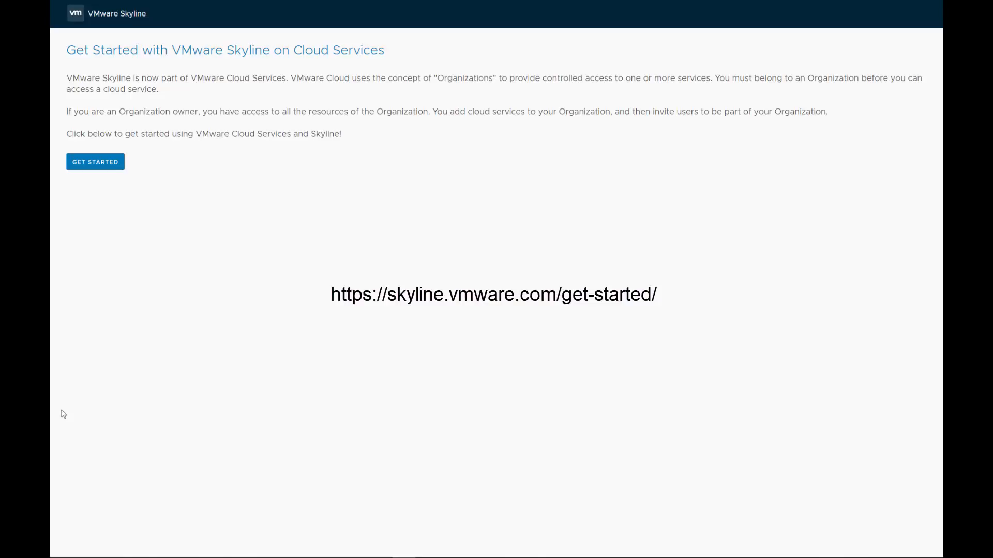
Step: Start Skyline setup and sign in to VMware Cloud Services with the account e-mail and password
left_click(102, 167)
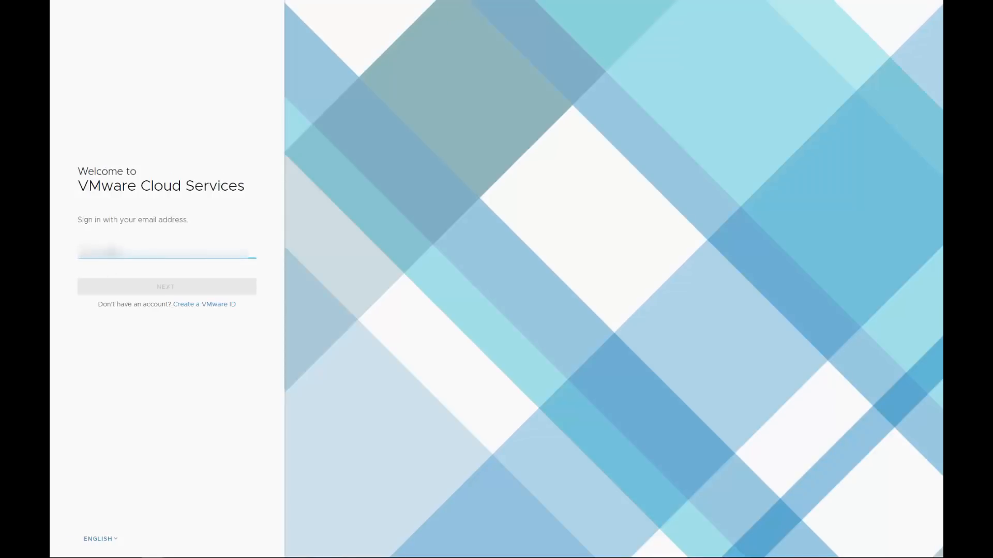
key("ctrl+v")
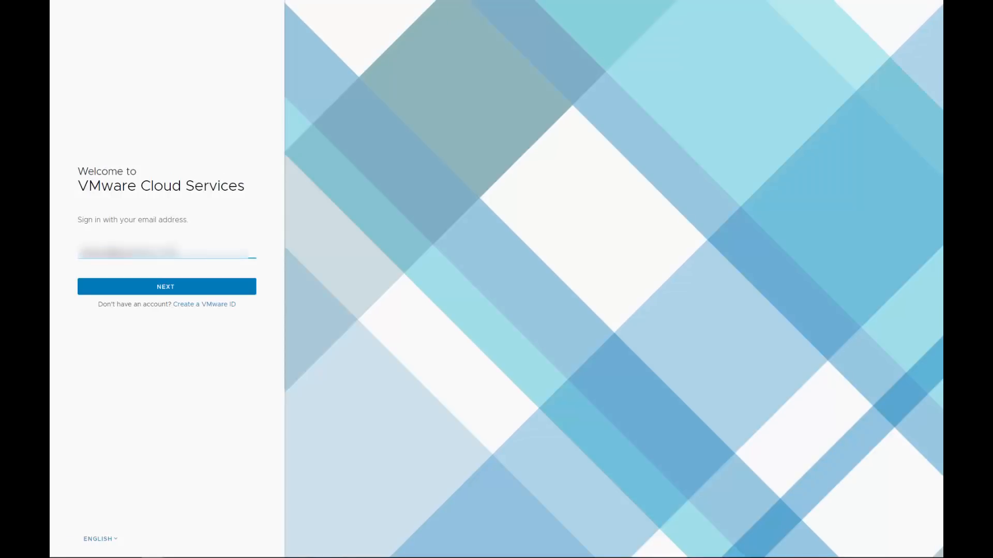
left_click(128, 288)
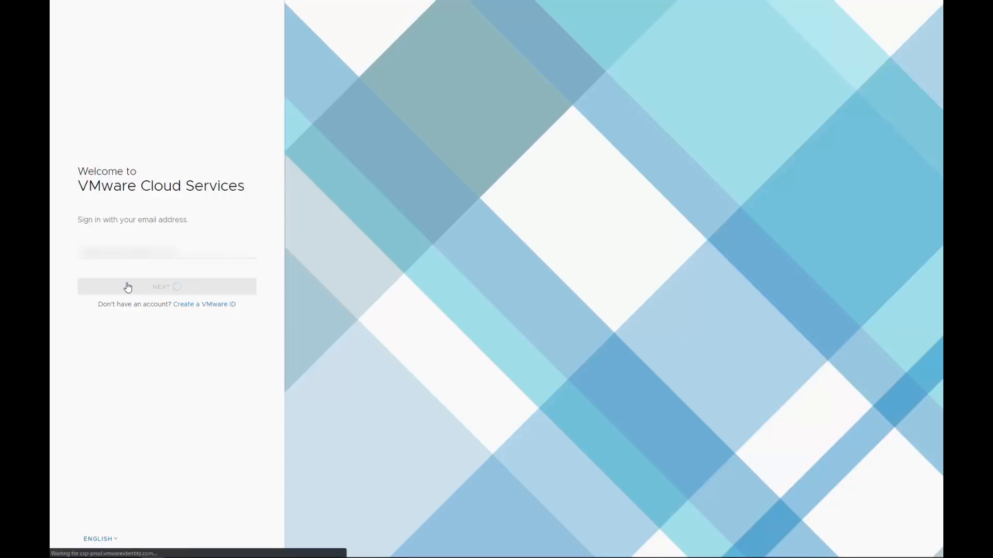
type("••••")
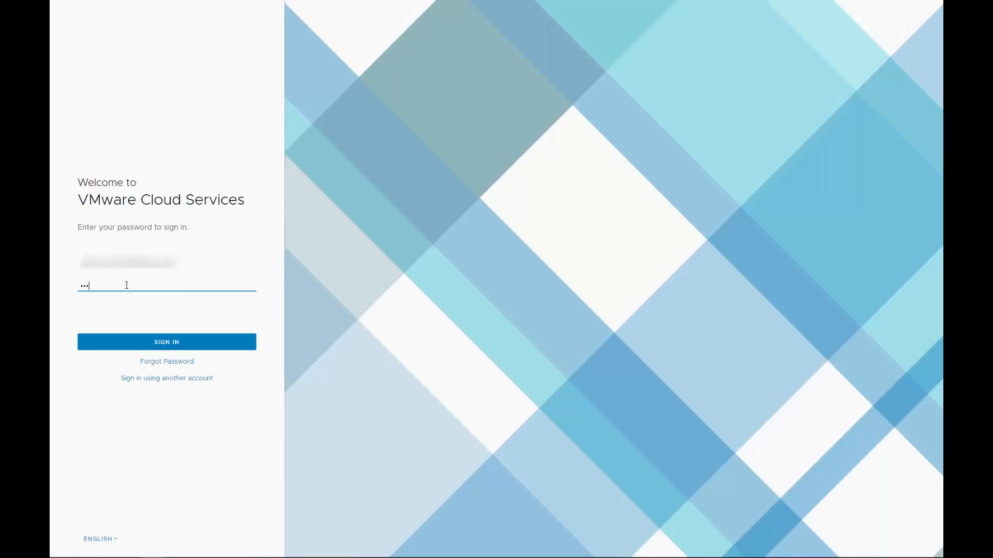
type("•••")
left_click(134, 342)
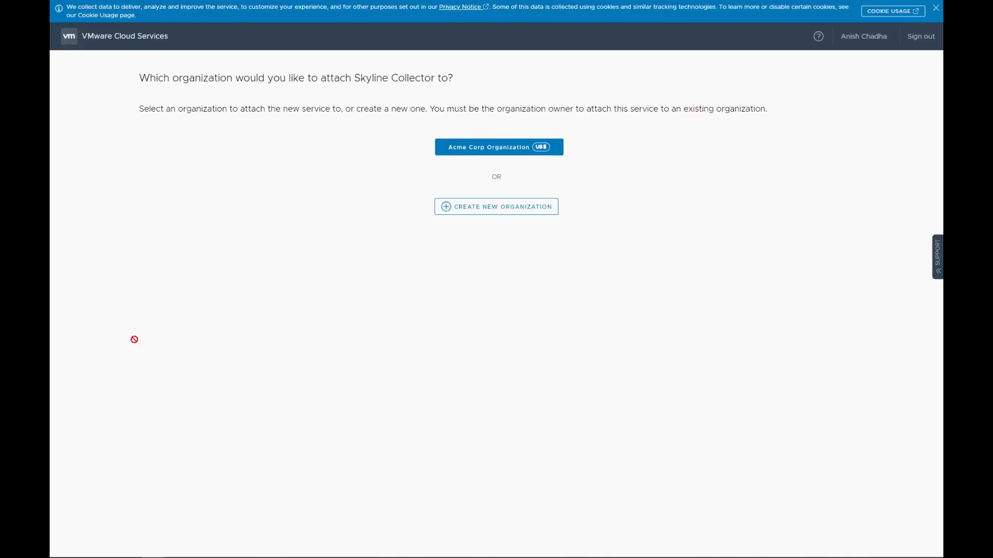
Step: Create a new organization named 'Skyline Demo' using the first listed address, accepting the Terms of Service
left_click(479, 207)
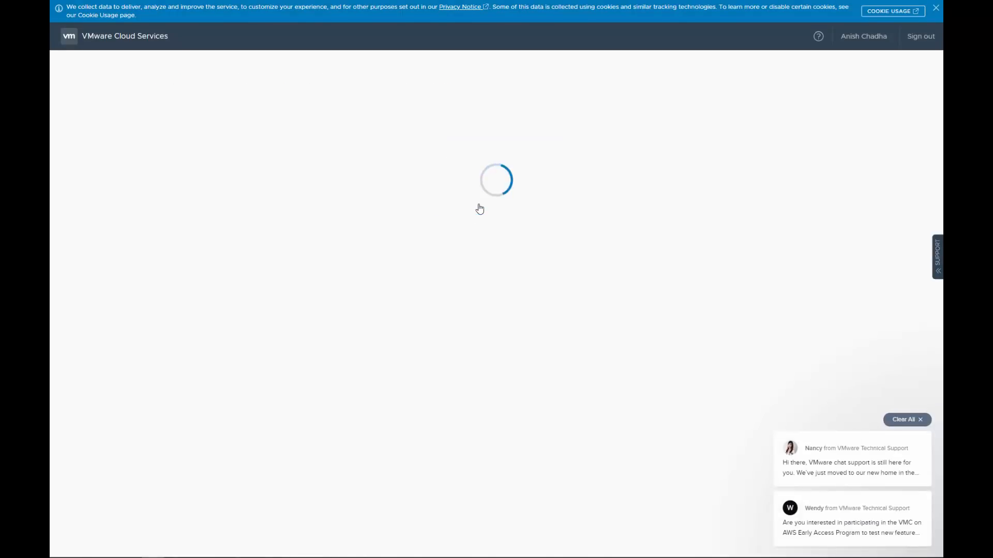
left_click(907, 420)
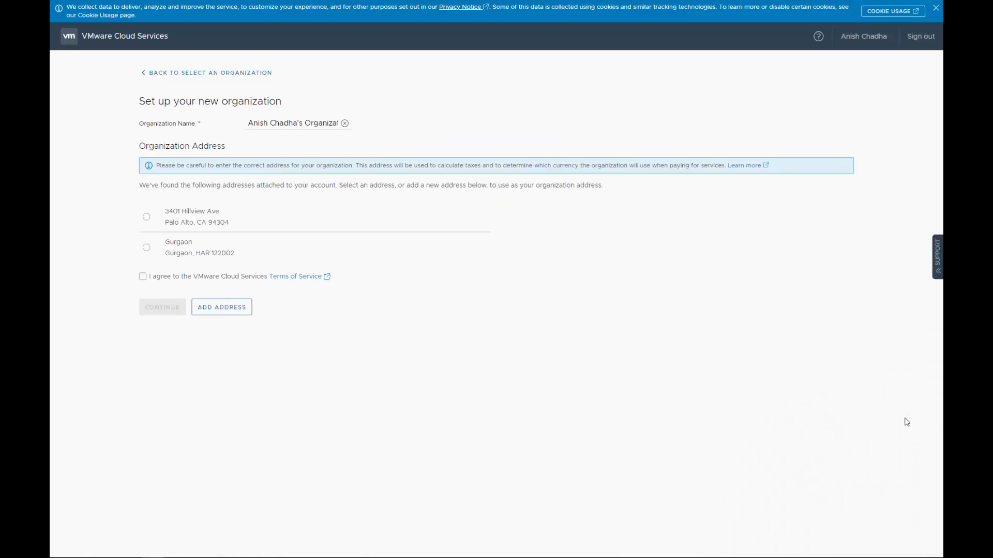
left_click(147, 217)
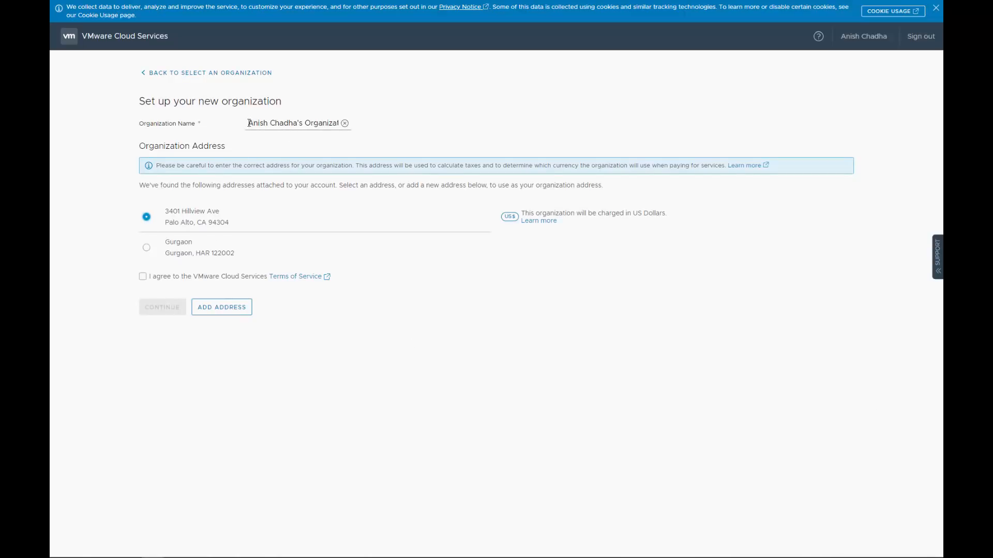
left_click_drag(249, 124, 395, 126)
type("Sky")
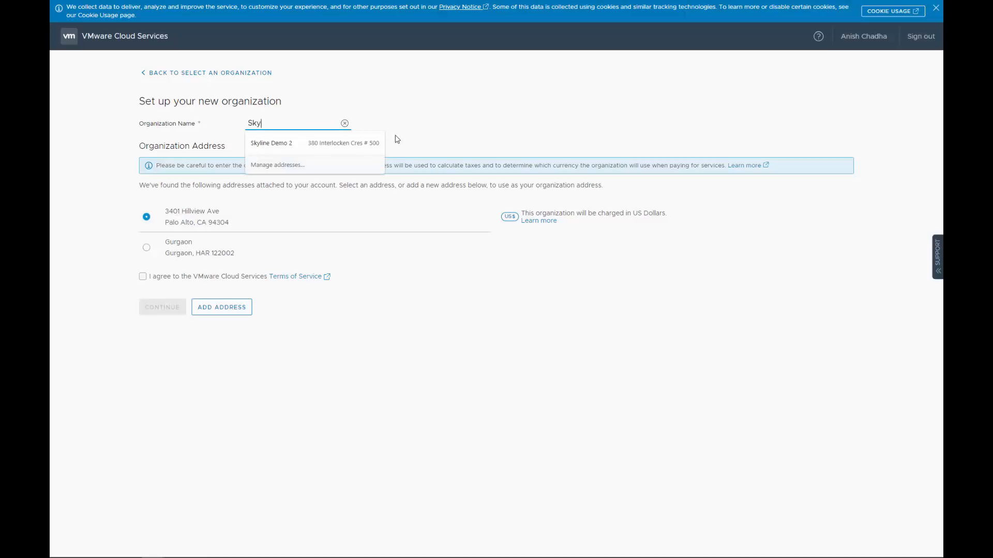
type("line Demo")
left_click(425, 267)
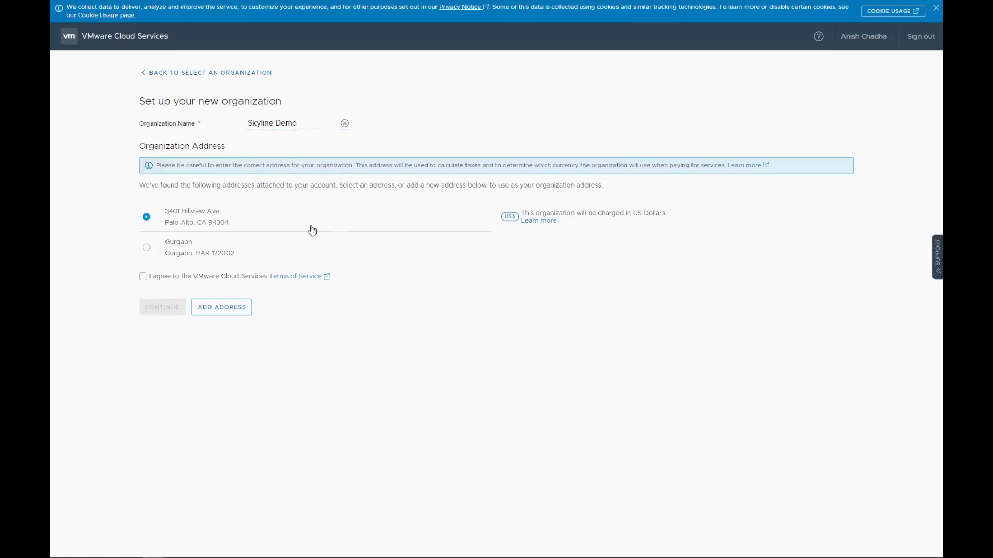
left_click(143, 277)
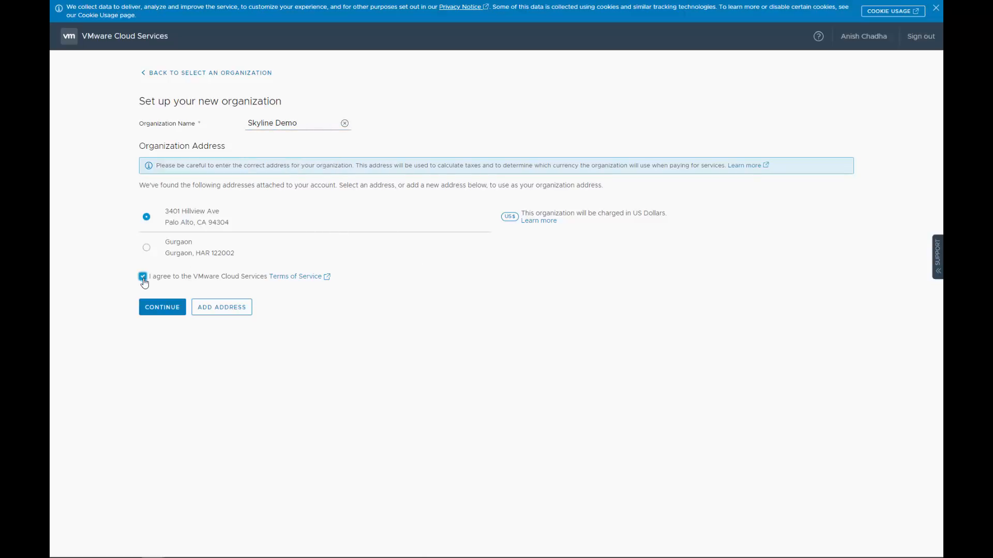
left_click(154, 307)
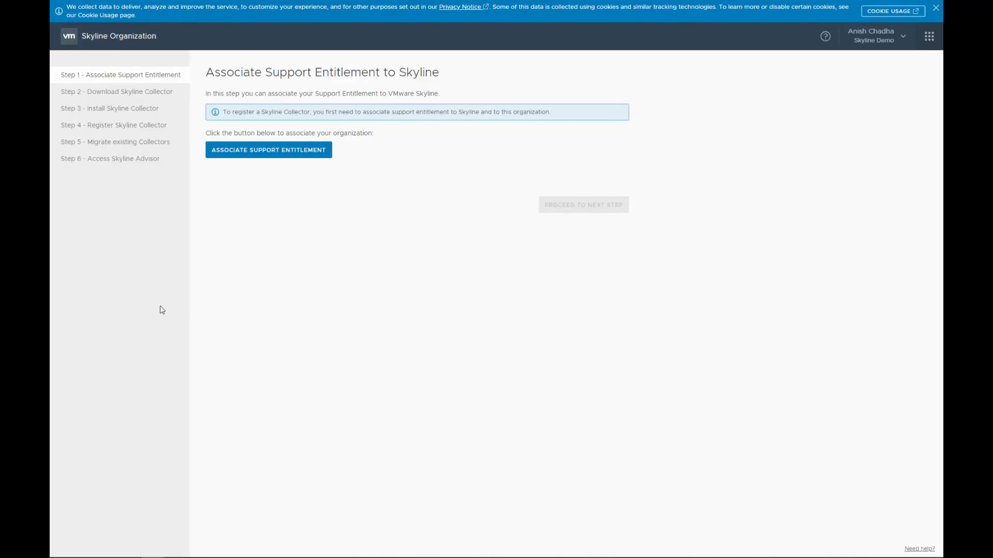
Step: Associate the Production support entitlement with the Skyline Demo organization
left_click(264, 157)
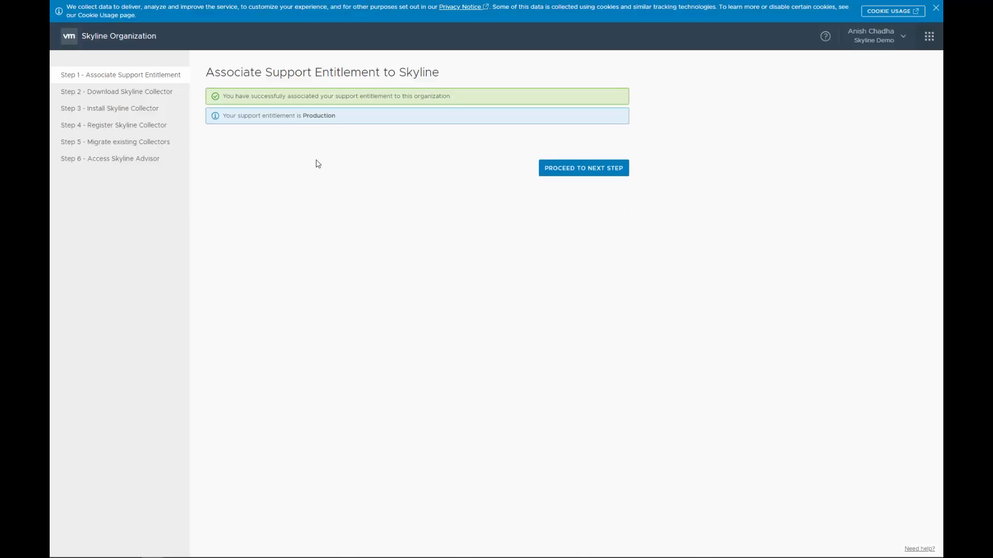
Step: Open the Skyline Collector download link and advance to the Install and configure Skyline Collector step
left_click(555, 169)
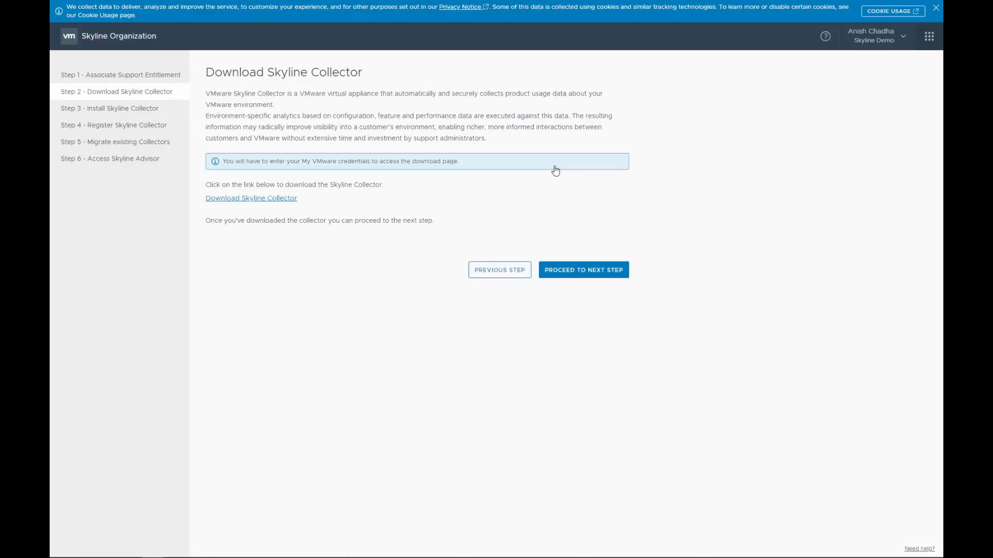
left_click(287, 202)
left_click(559, 277)
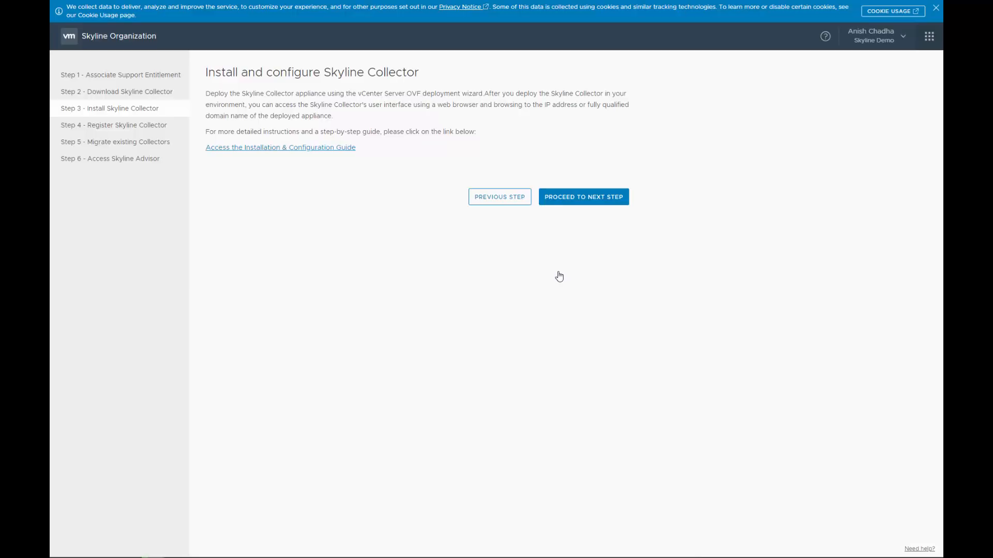
Step: Generate a new collector registration token, confirm its creation, and copy the token value
left_click(577, 205)
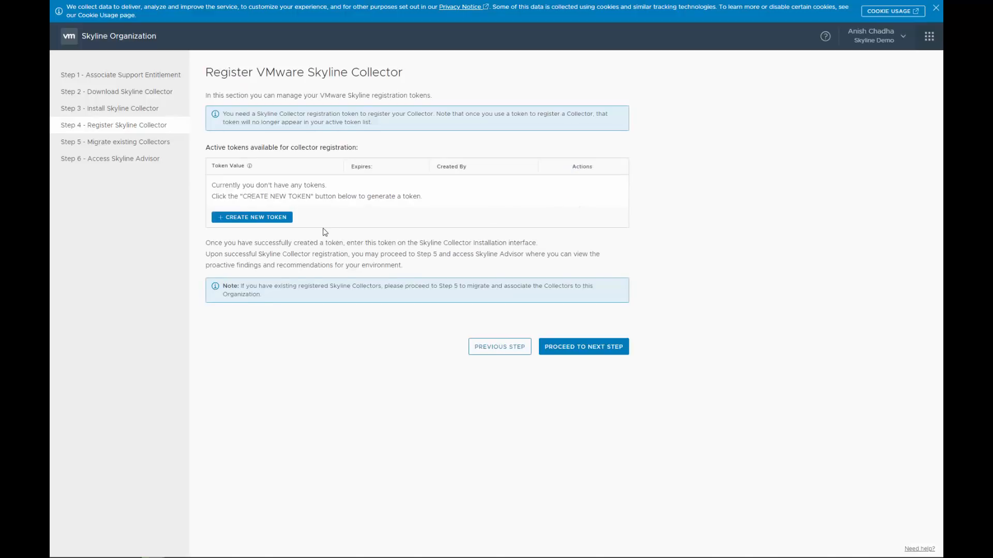
left_click(274, 219)
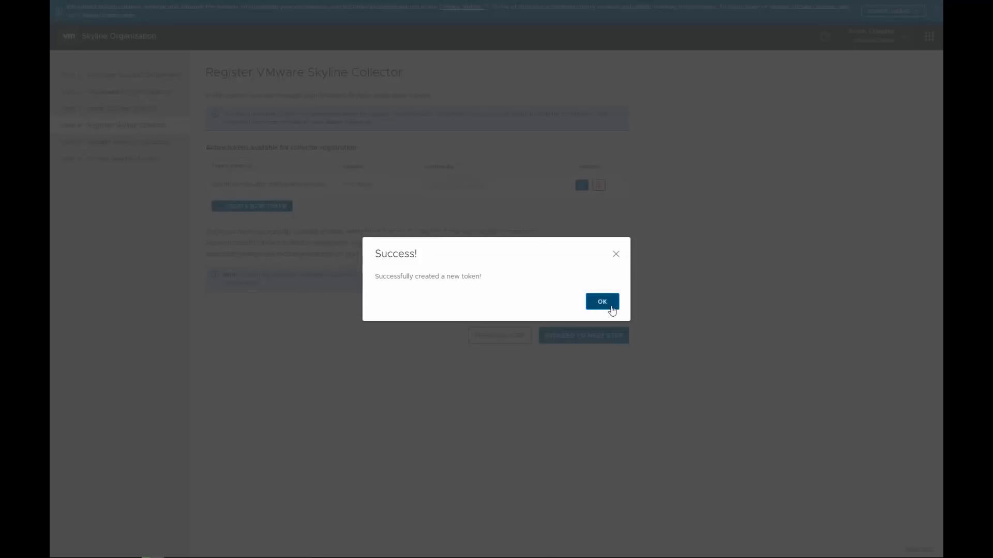
left_click(603, 302)
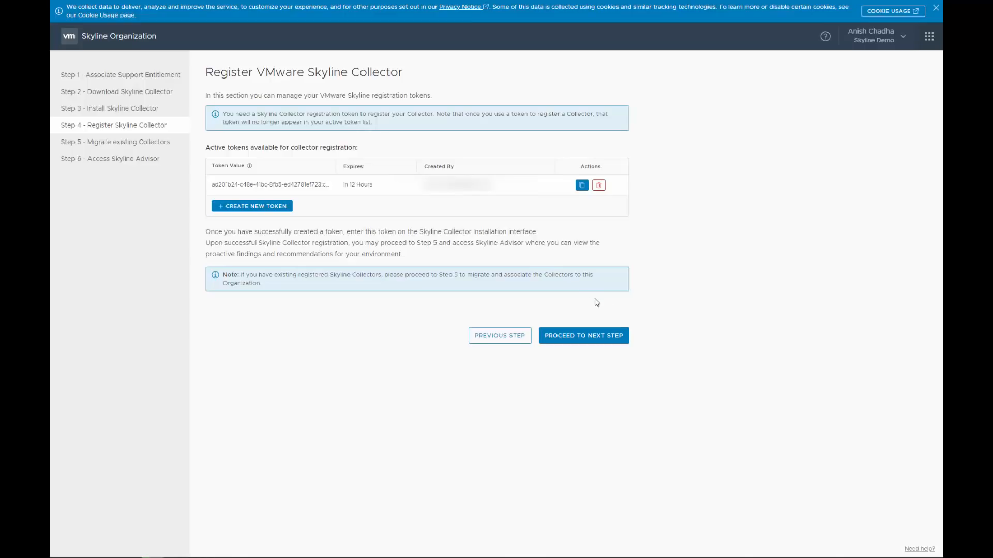
left_click(584, 189)
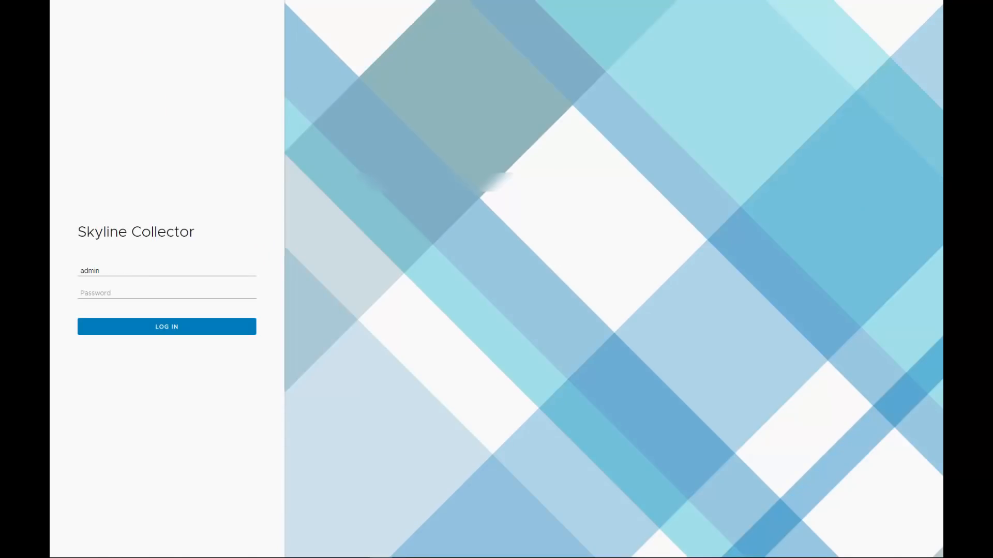
Step: Log in to Skyline Collector with the admin password and pass the network connectivity test
left_click(121, 293)
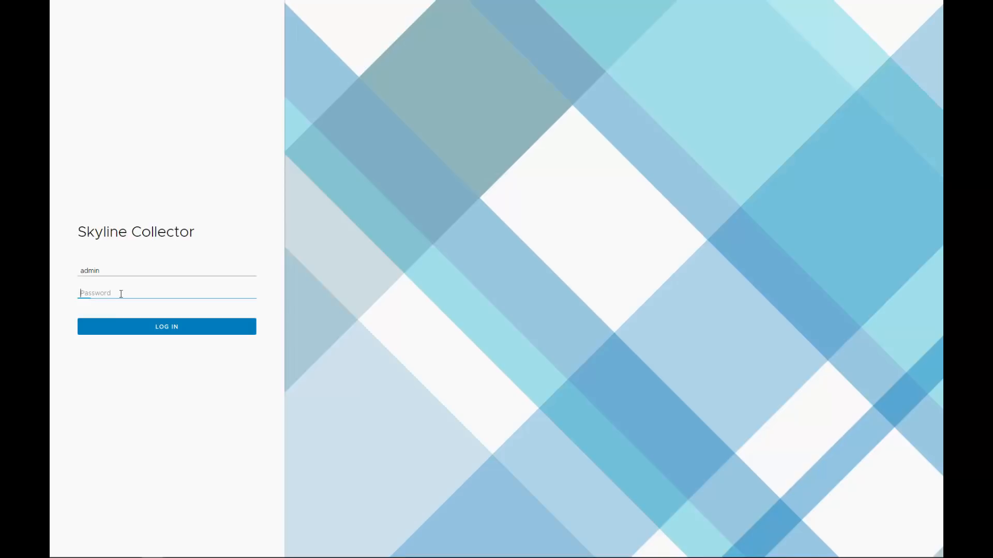
type("•••••••")
left_click(137, 330)
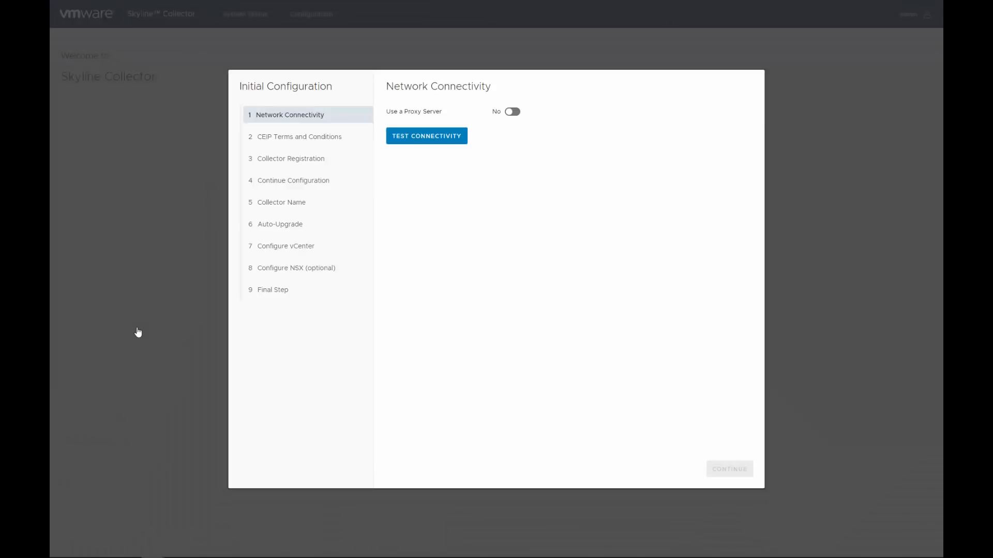
left_click(439, 138)
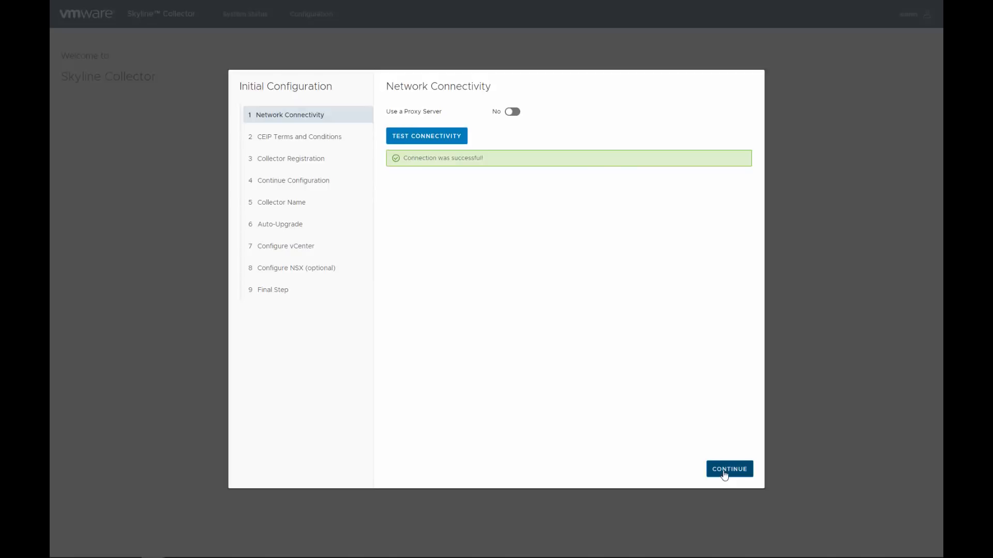
left_click(725, 470)
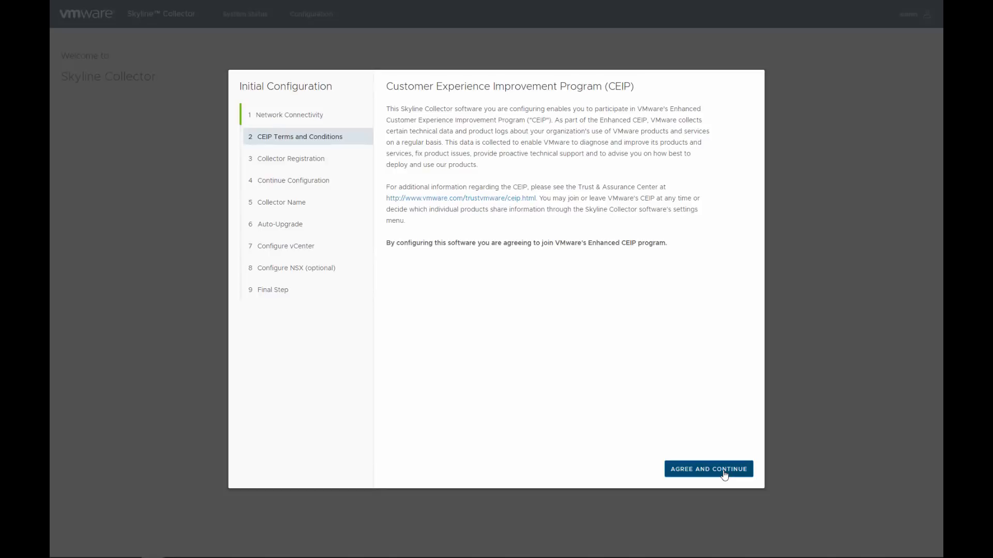
Step: Accept the CEIP terms and register the collector with the pasted registration token
left_click(724, 471)
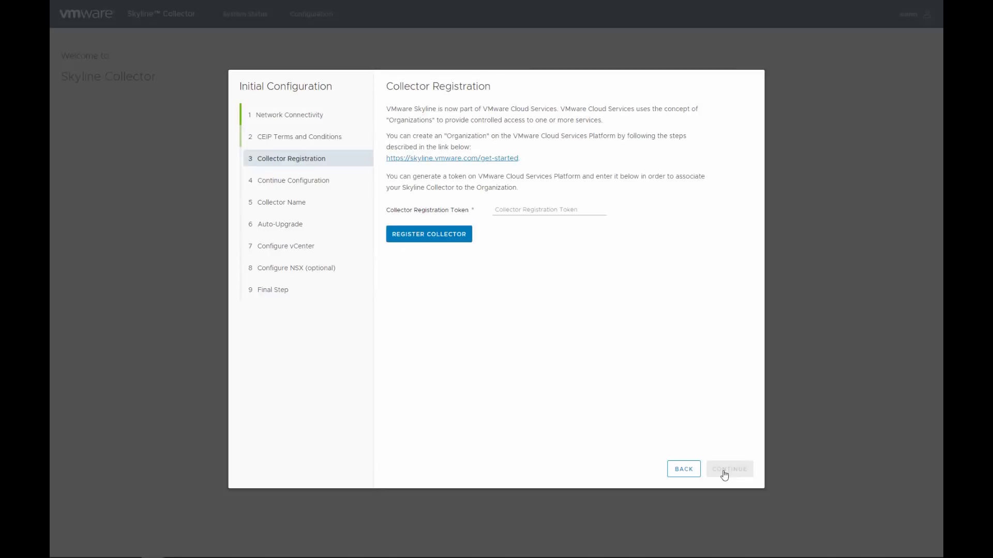
left_click(527, 208)
key("ctrl+v")
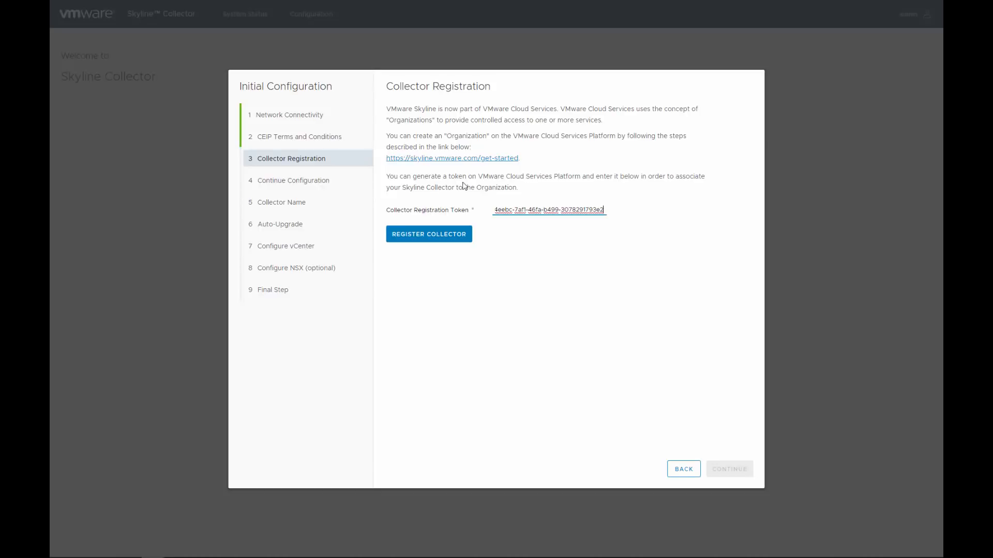
left_click(442, 237)
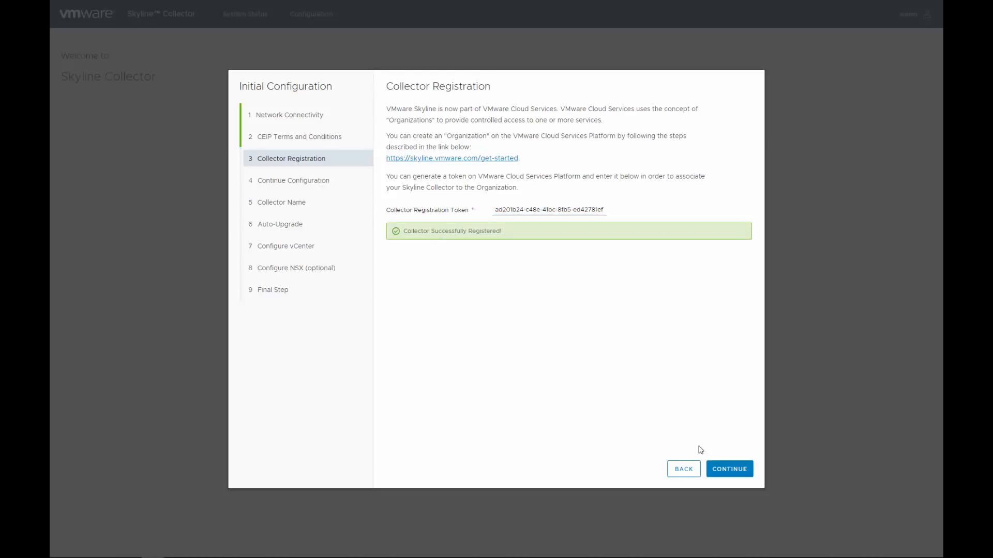
left_click(737, 469)
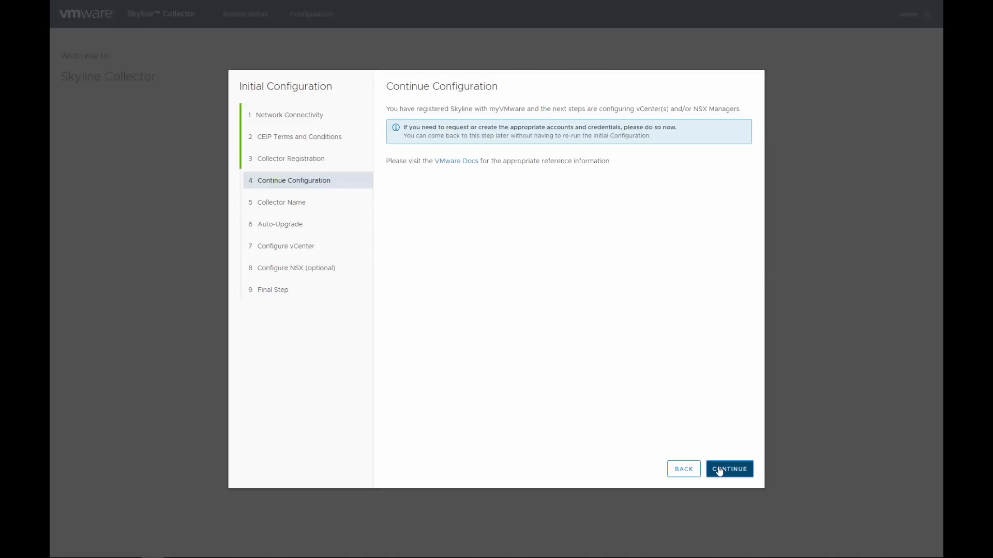
Step: Set the collector's friendly name to 'Skyline_Demo'
left_click(720, 469)
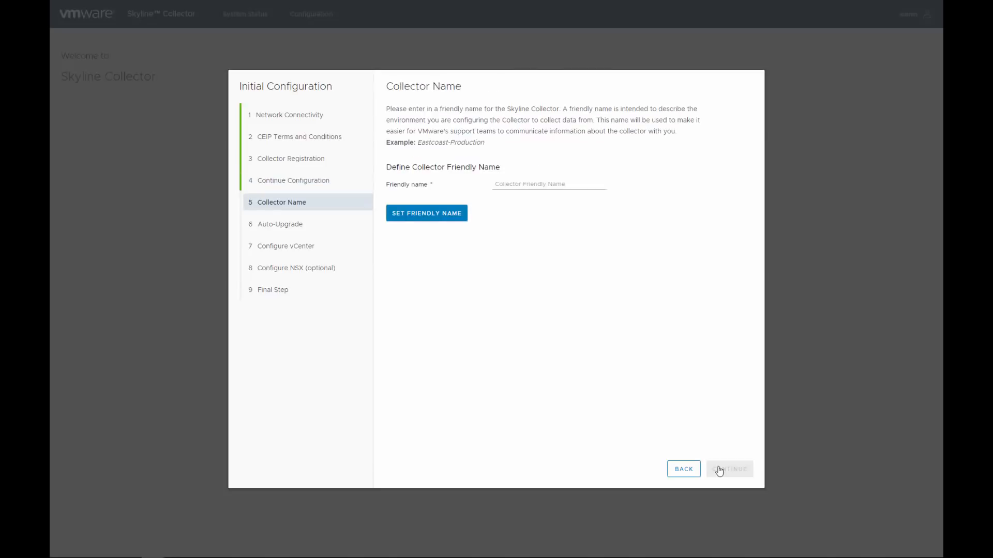
left_click(501, 184)
type("Skyline")
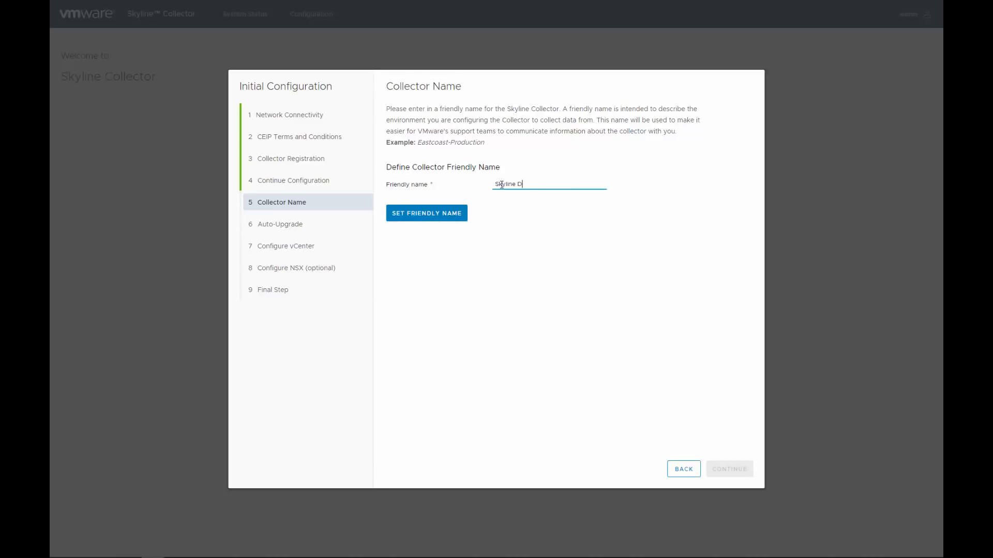
type("_Demo")
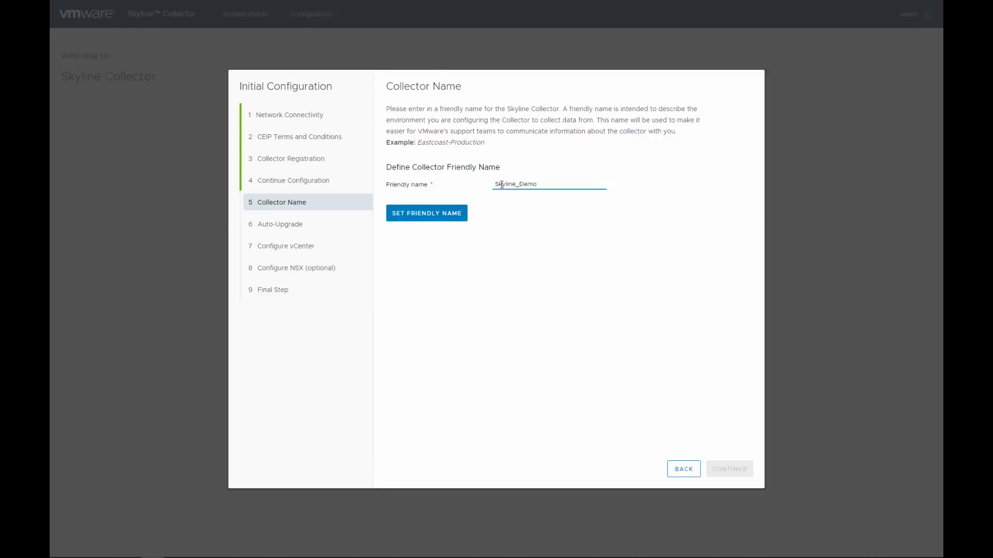
left_click(449, 215)
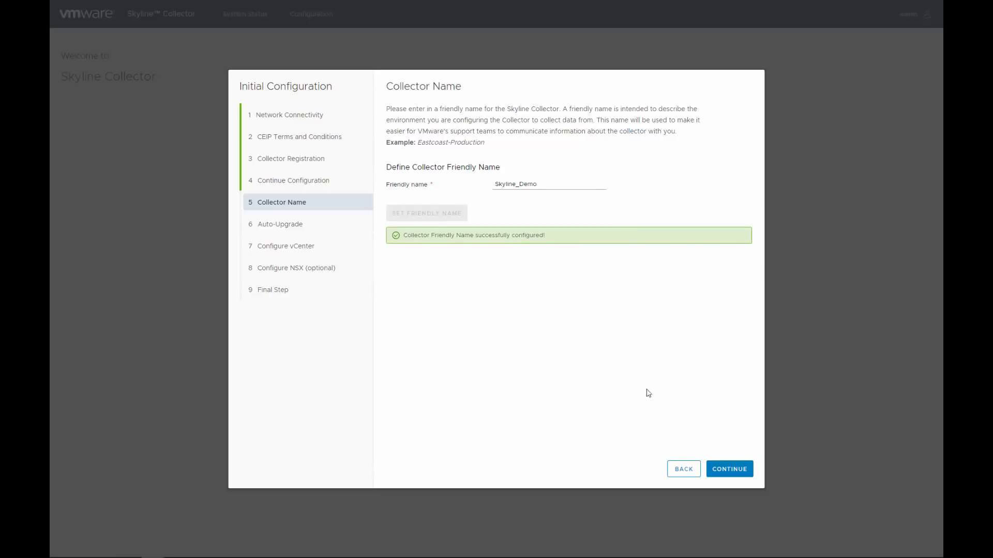
Step: Turn on collector auto-upgrade, save the daily 12 AM schedule, and continue to vCenter configuration
left_click(726, 470)
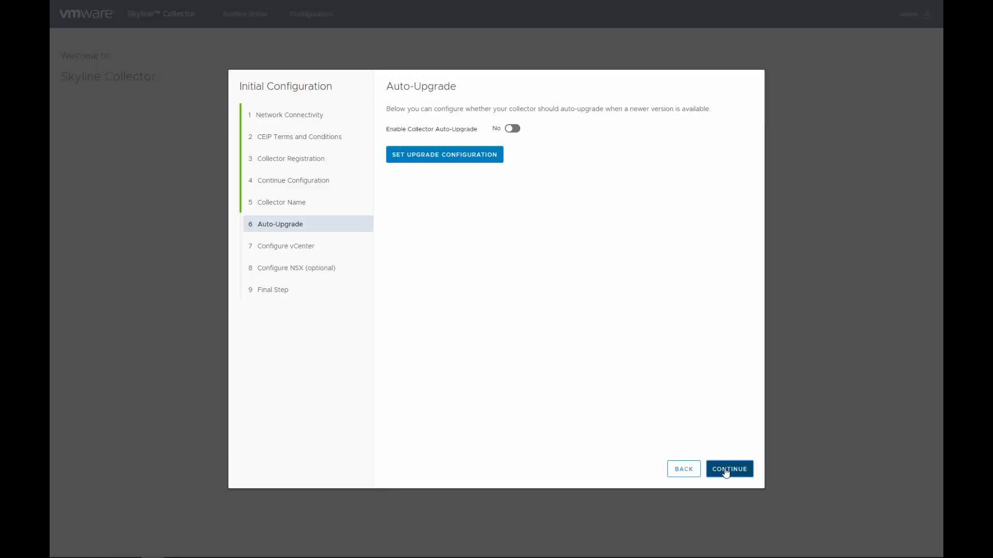
left_click(513, 129)
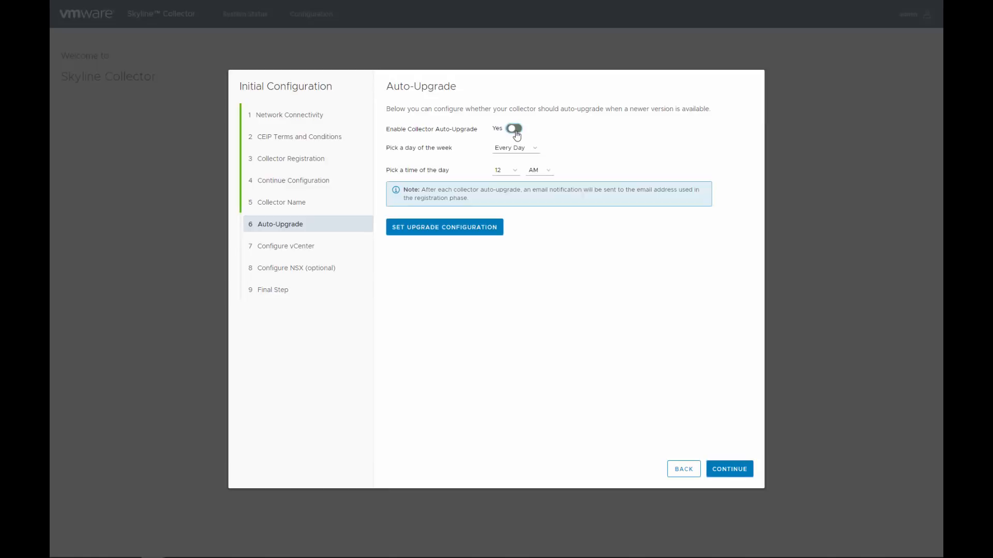
left_click(483, 227)
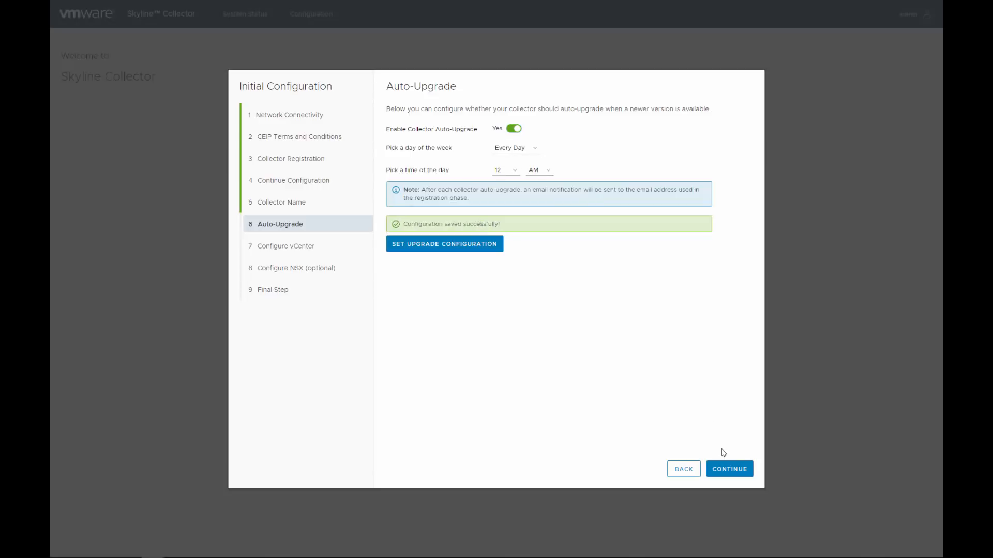
left_click(734, 470)
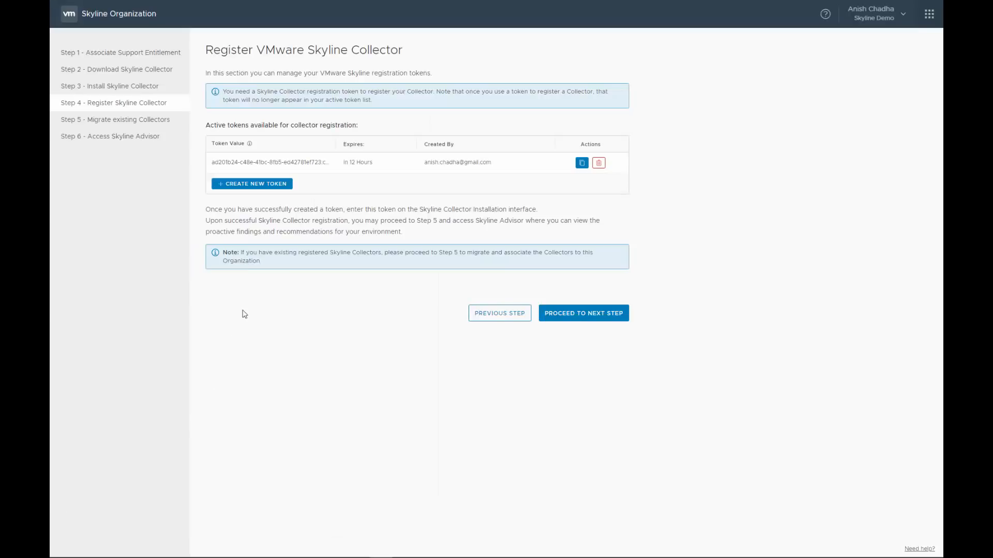
Step: Reload the Skyline Organization page and review Steps 4, 5 and 6, confirming Skyline_Demo is registered
left_click(274, 351)
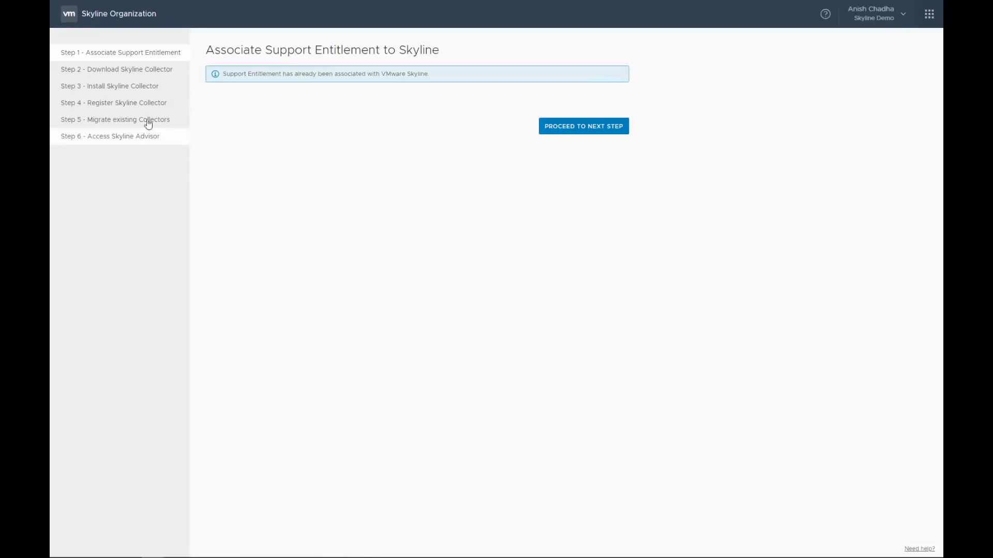
left_click(139, 103)
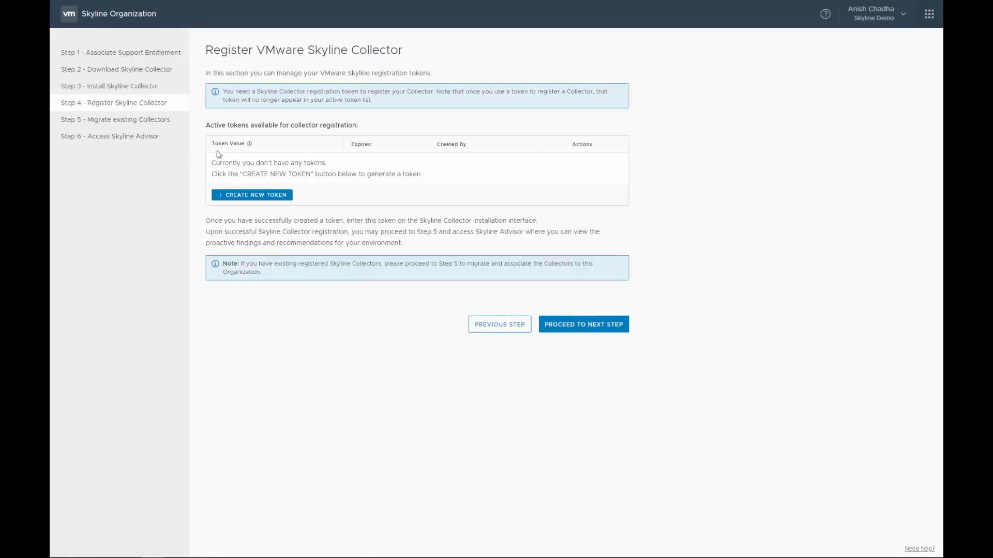
left_click(136, 120)
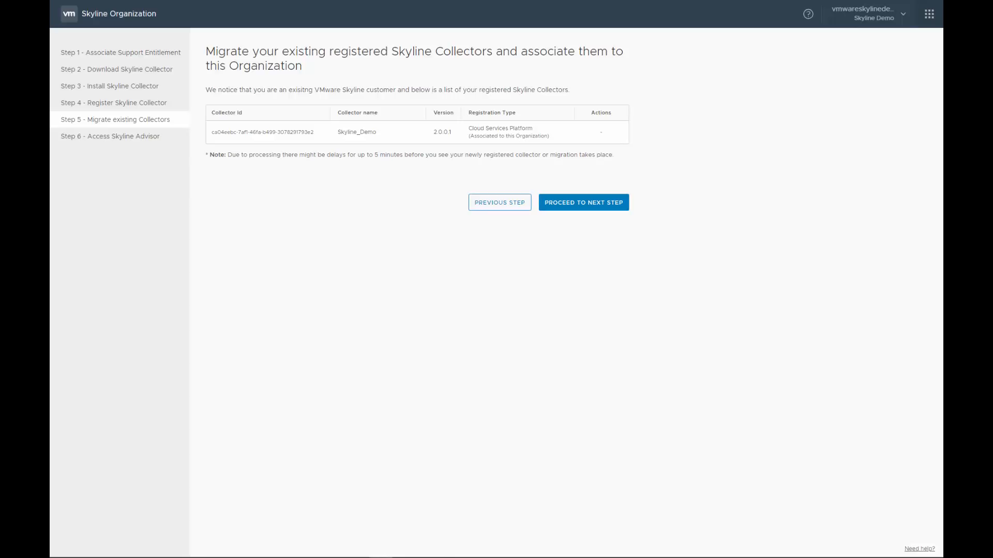
left_click(116, 137)
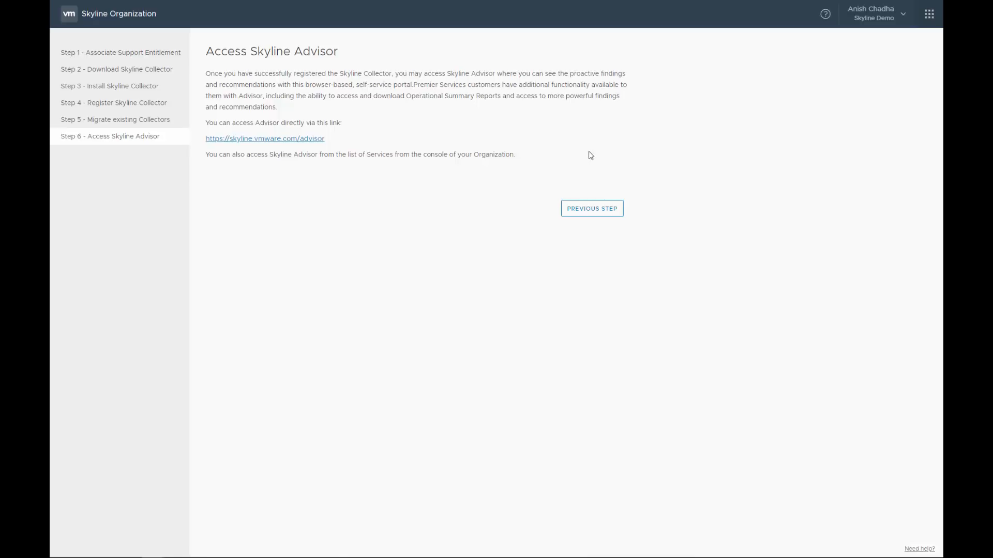
Step: View the organization's details, begin editing its name, then cancel to keep it unchanged
left_click(904, 22)
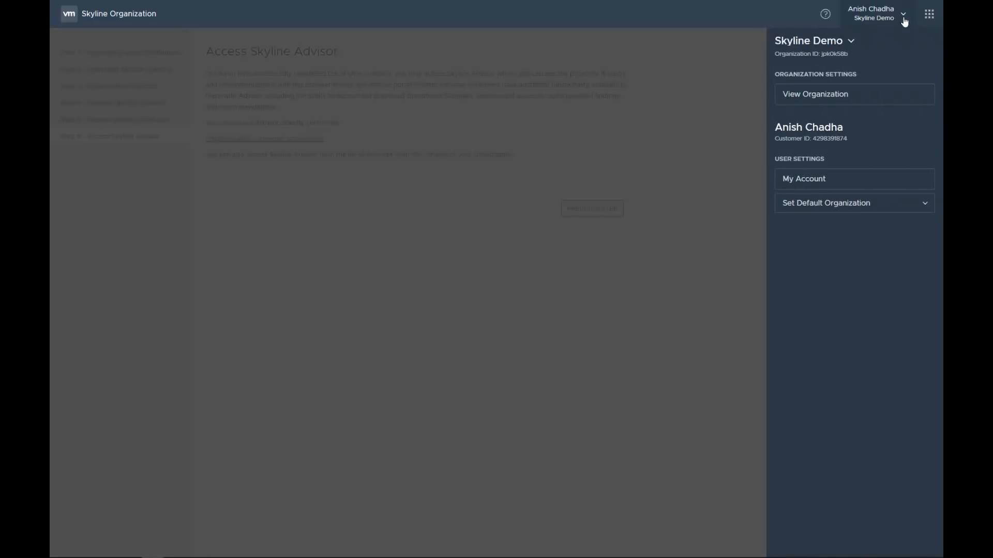
left_click(841, 99)
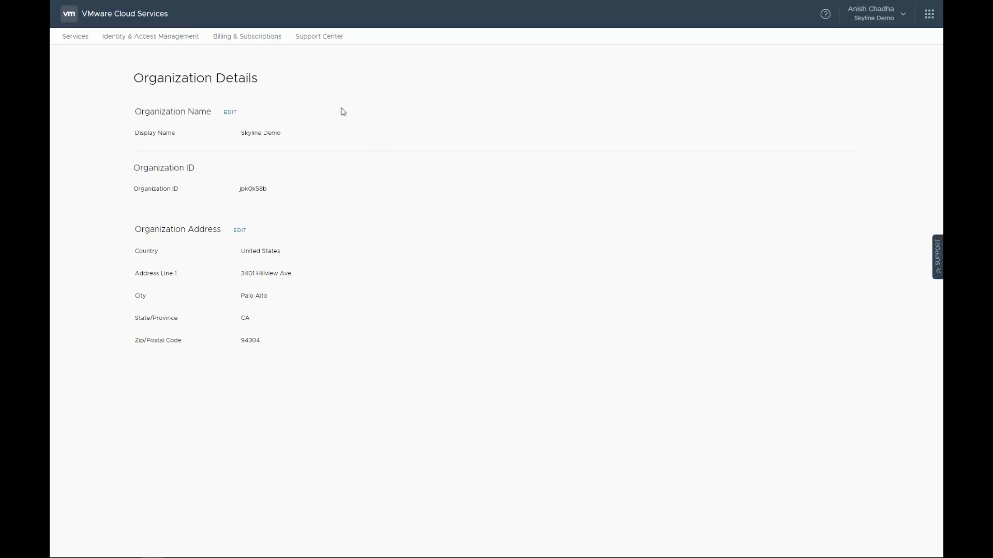
left_click(230, 113)
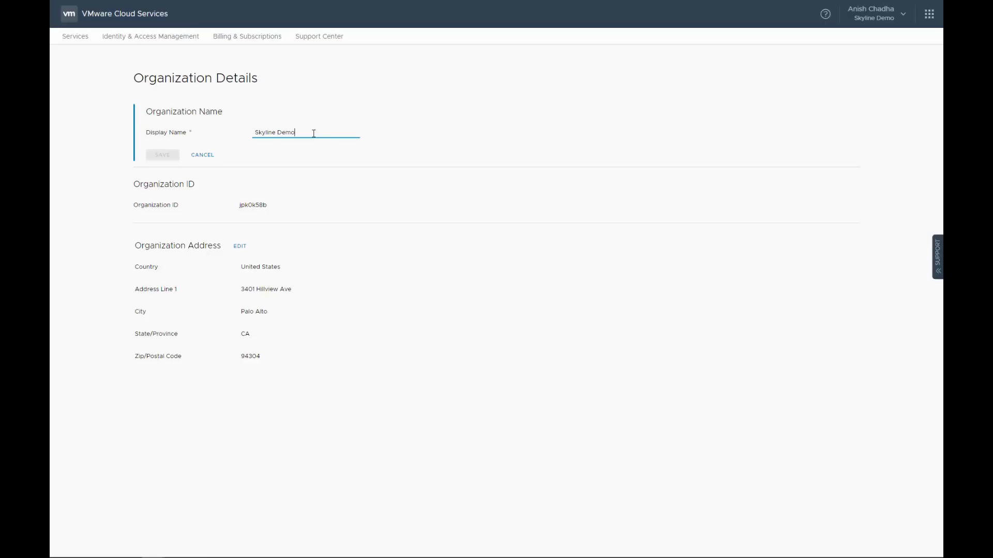
left_click(202, 155)
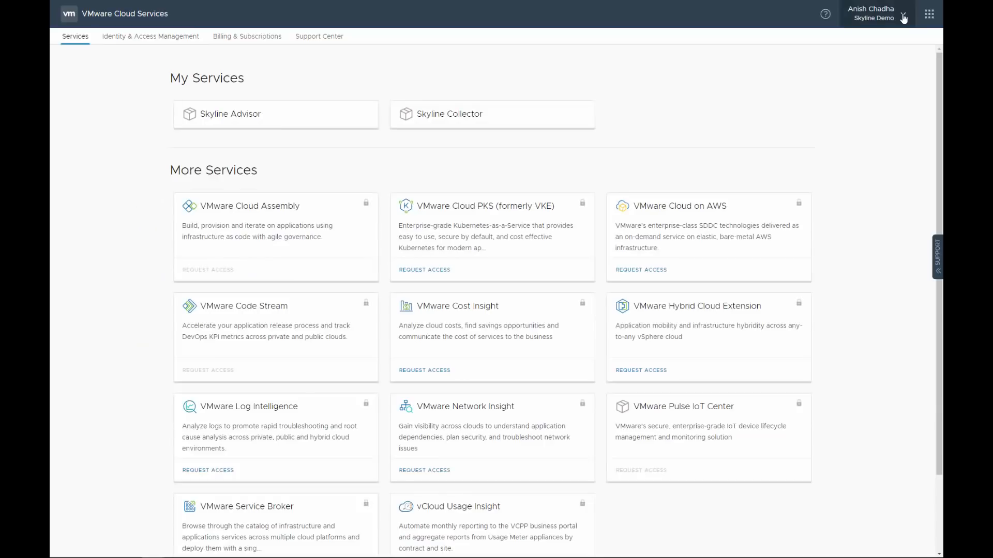
Step: Set Skyline Demo as the default organization and close the account panel
left_click(904, 18)
left_click(857, 202)
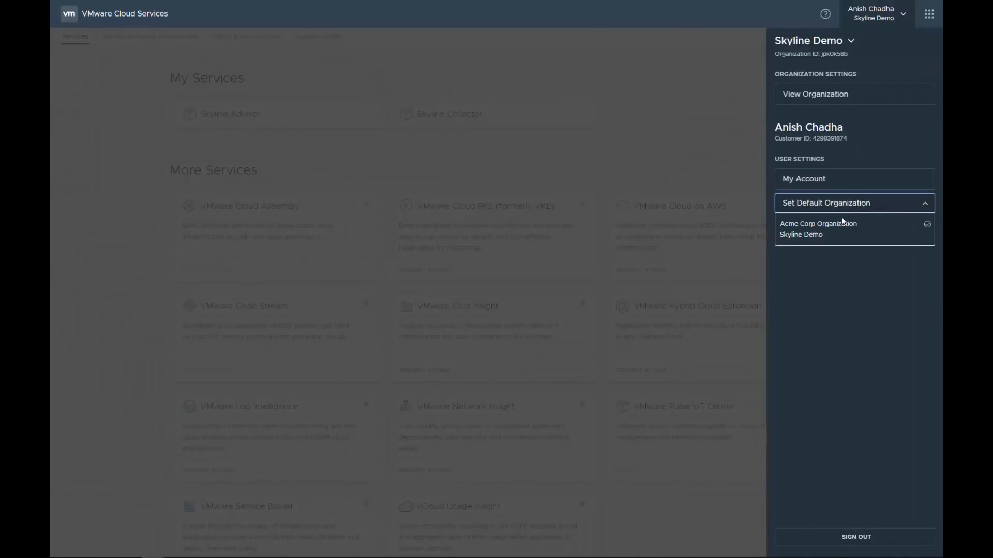
left_click(817, 235)
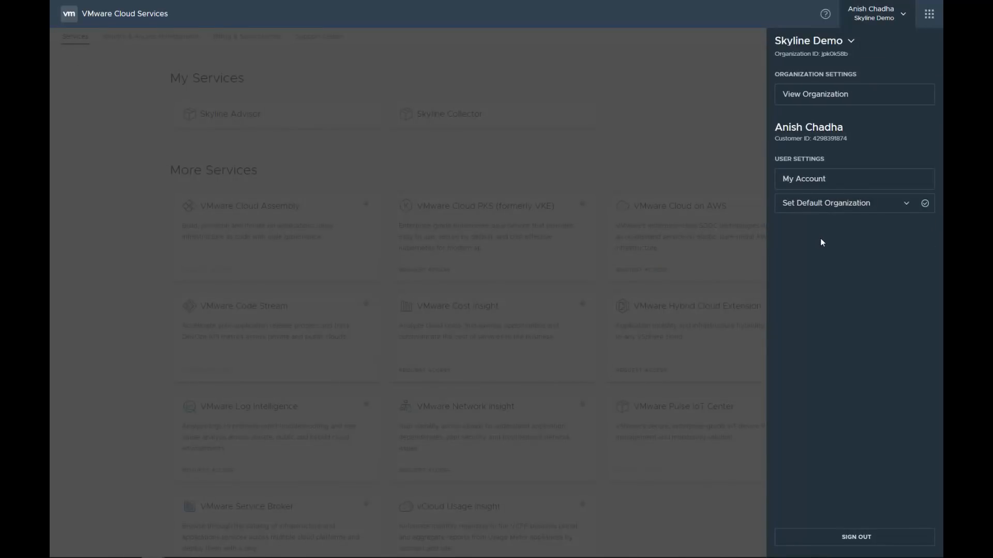
left_click(749, 121)
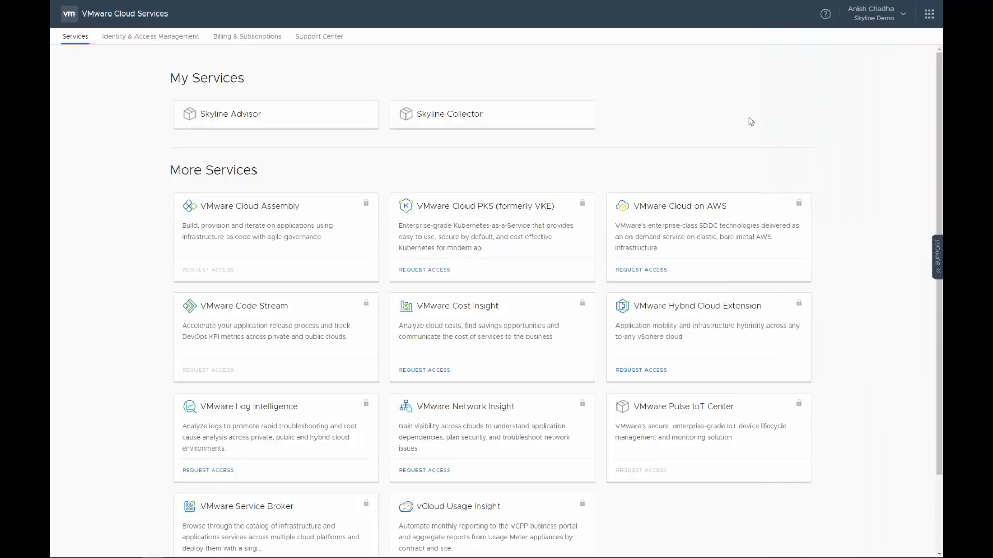
Step: Invite the user's e-mail as Organization Owner with Skyline Advisor admin and Skyline Collector user roles, then view pending invitations
left_click(178, 41)
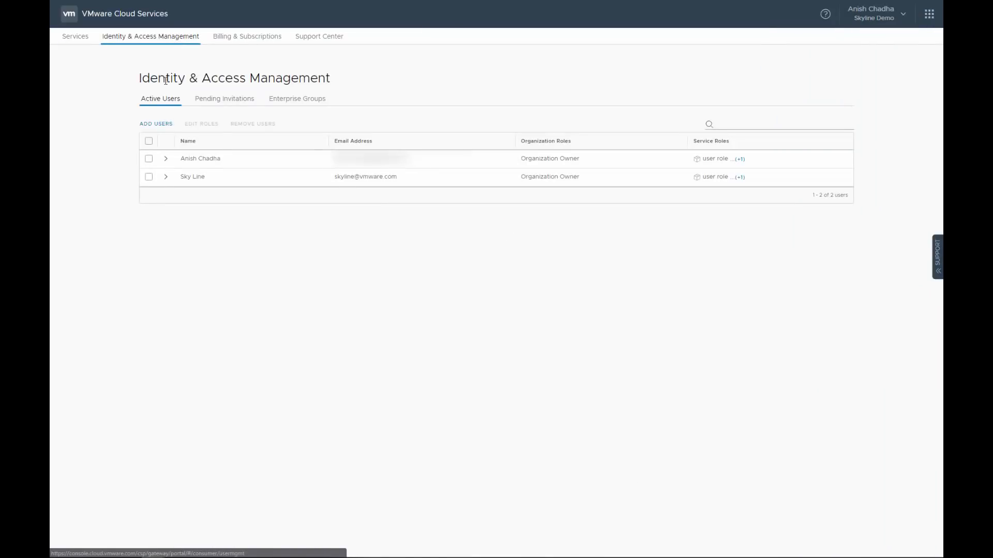
left_click(164, 125)
left_click(172, 146)
key("ctrl+v")
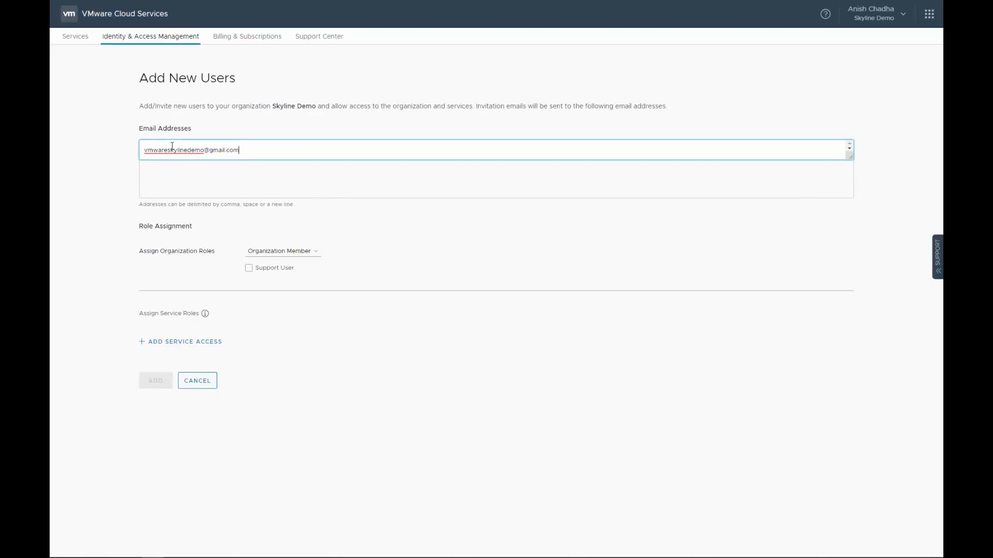
left_click(276, 254)
left_click(273, 278)
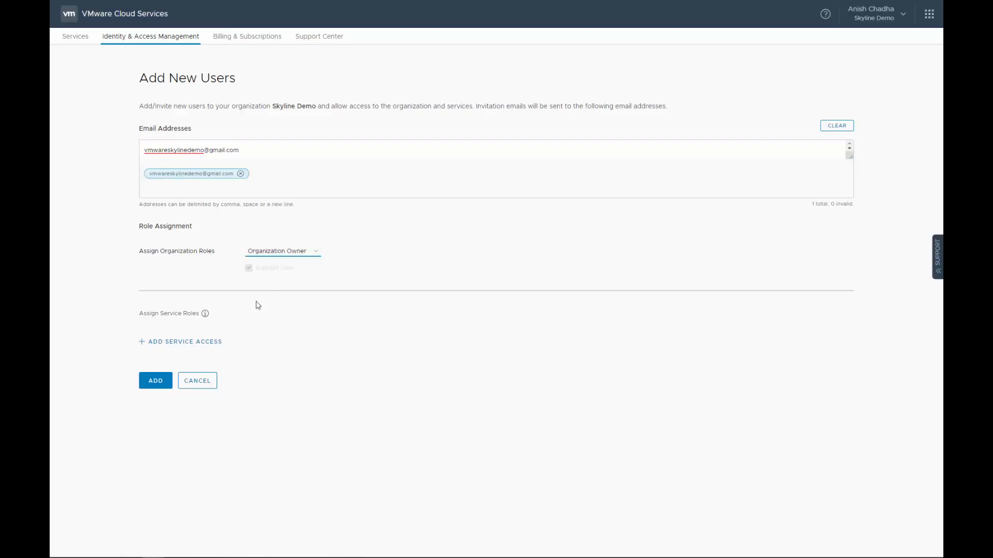
left_click(199, 347)
left_click(189, 361)
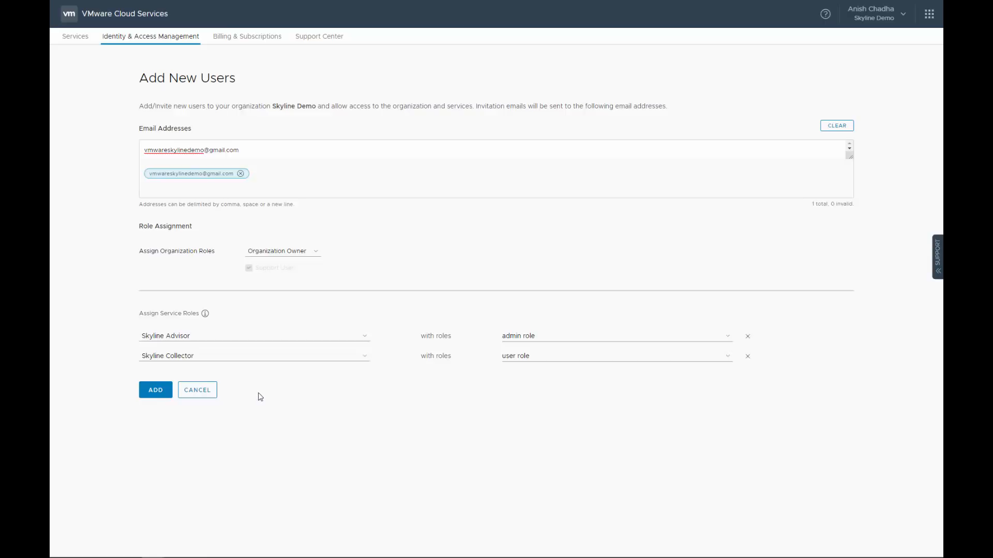
left_click(146, 395)
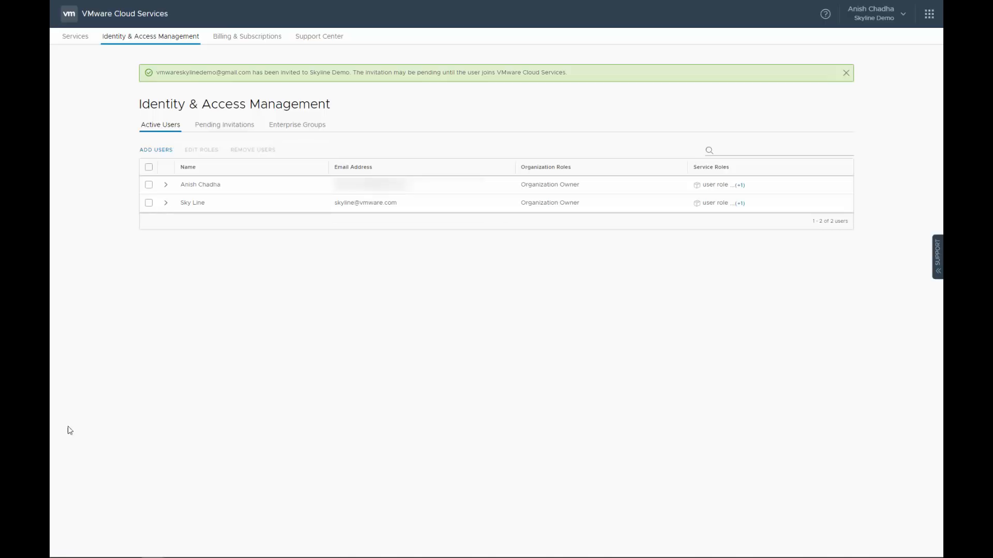
left_click(238, 128)
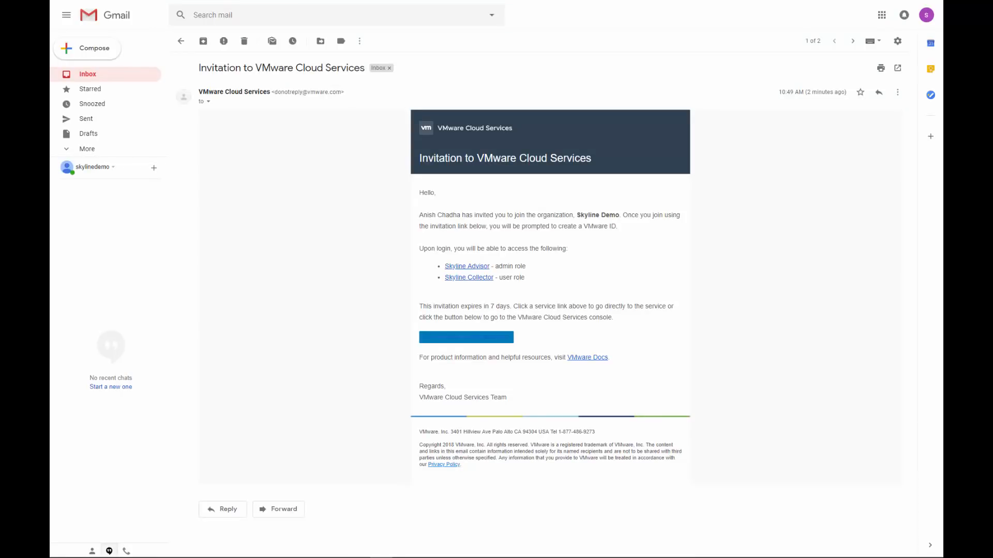
Step: Accept the e-mailed invitation by joining VMware Cloud Services
left_click(466, 339)
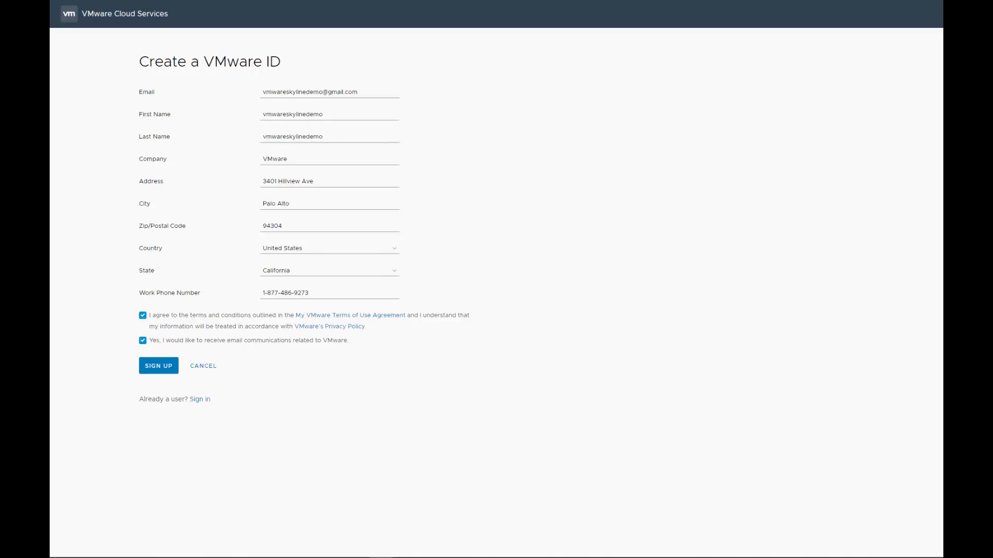
Step: Sign up for the VMware ID with the entered user details
left_click(155, 366)
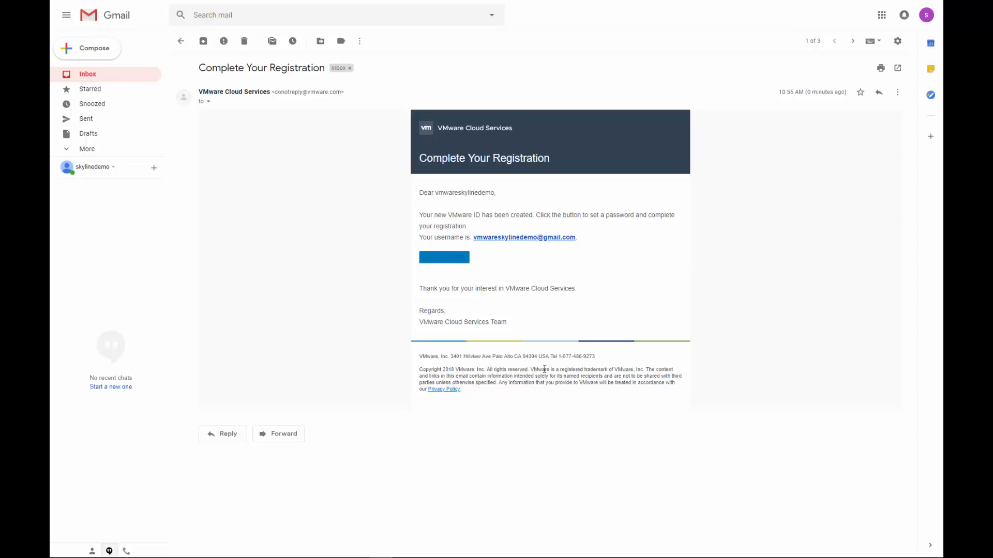
Step: Follow the SET PASSWORD link in the Complete Your Registration email
left_click(453, 258)
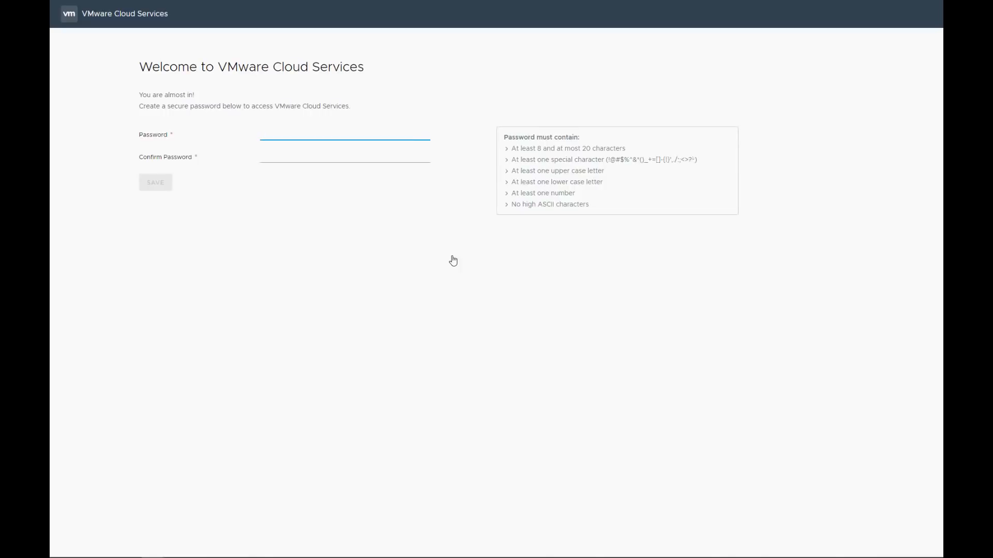
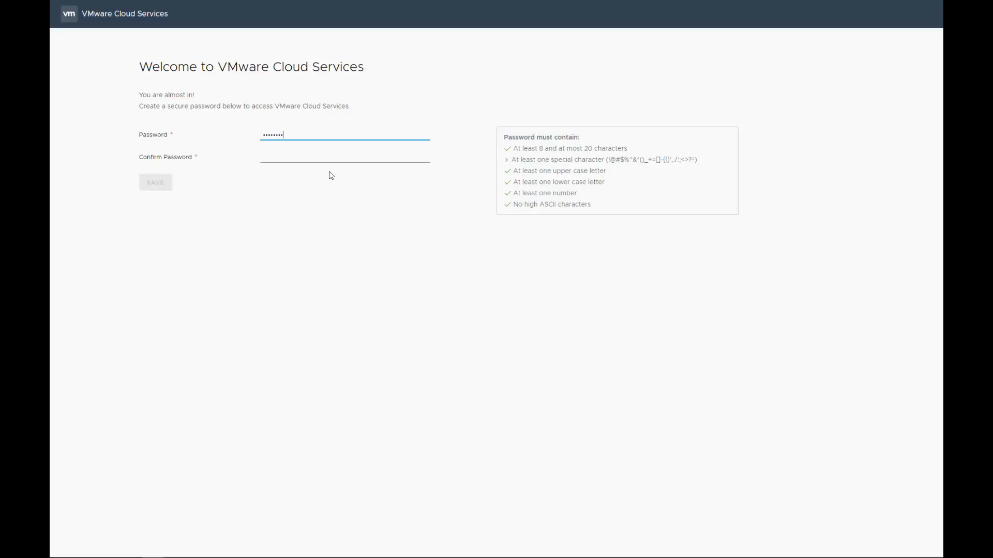
Step: Enter and save the new account password, then open the console from the Registration Confirmation email
key("Tab")
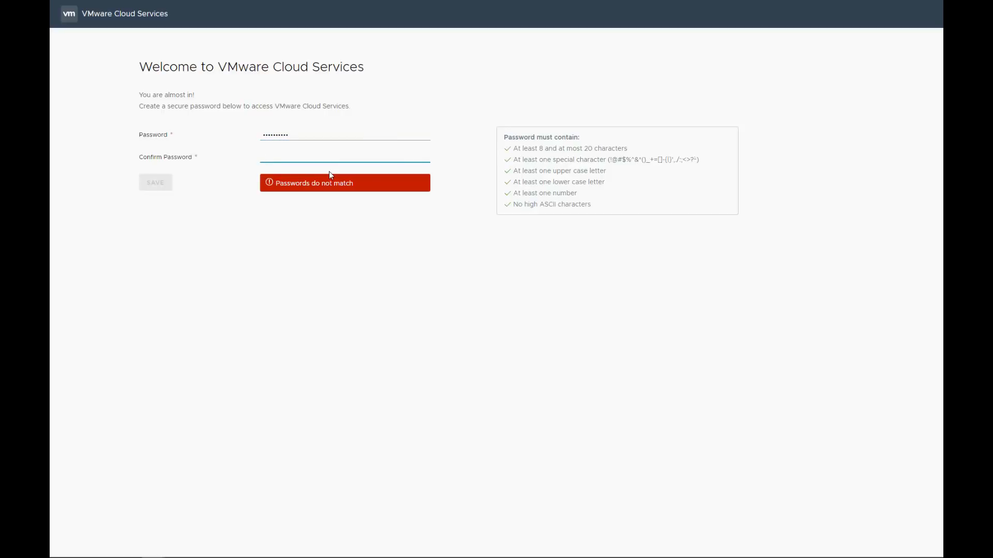
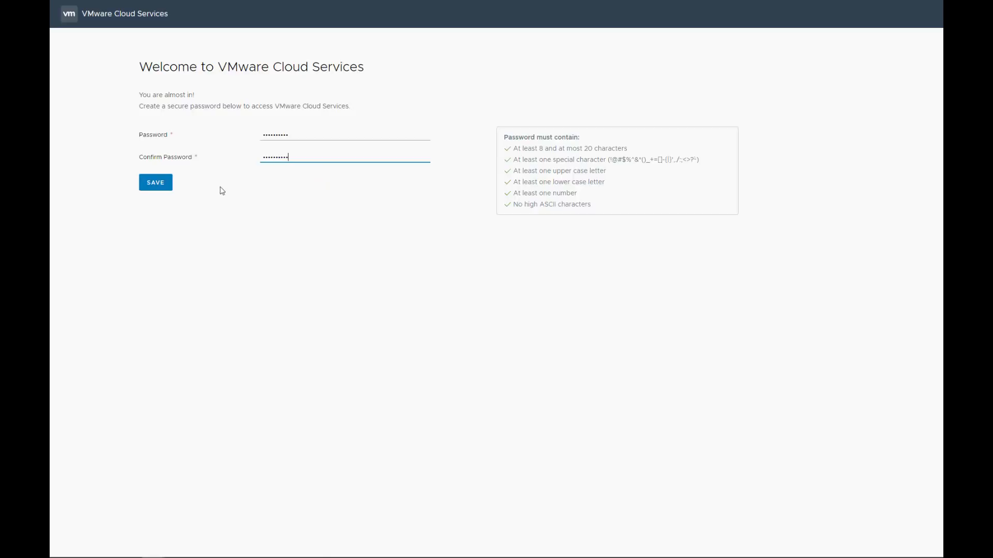
left_click(165, 184)
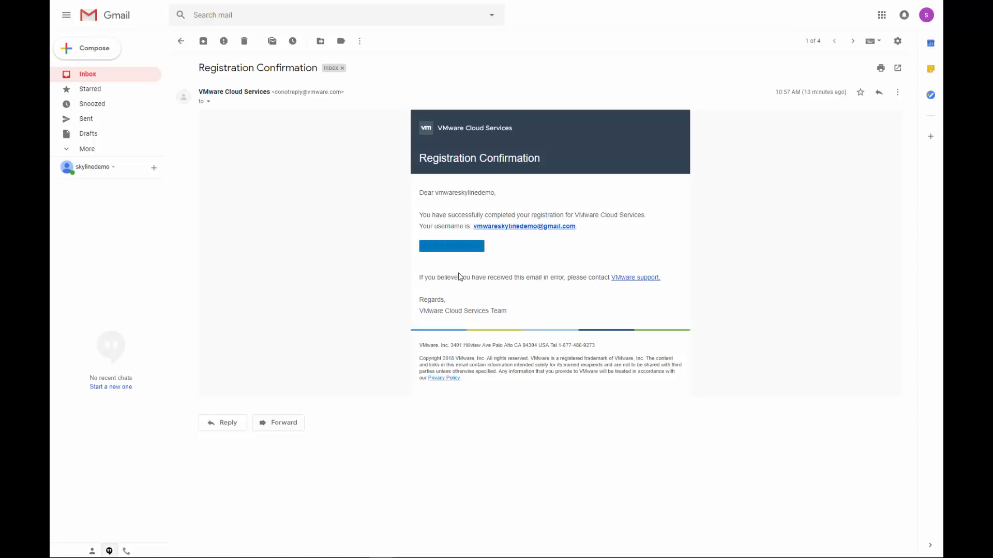
left_click(451, 248)
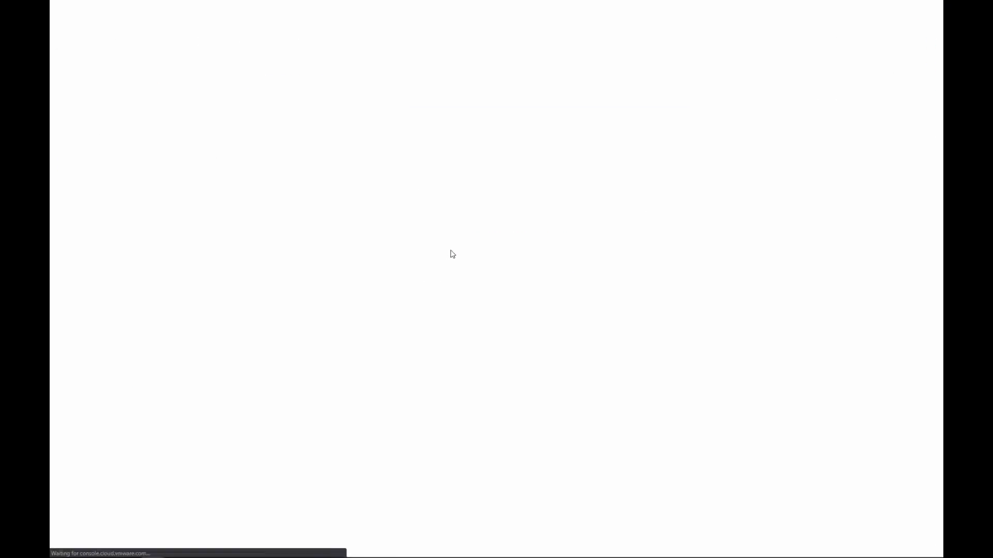